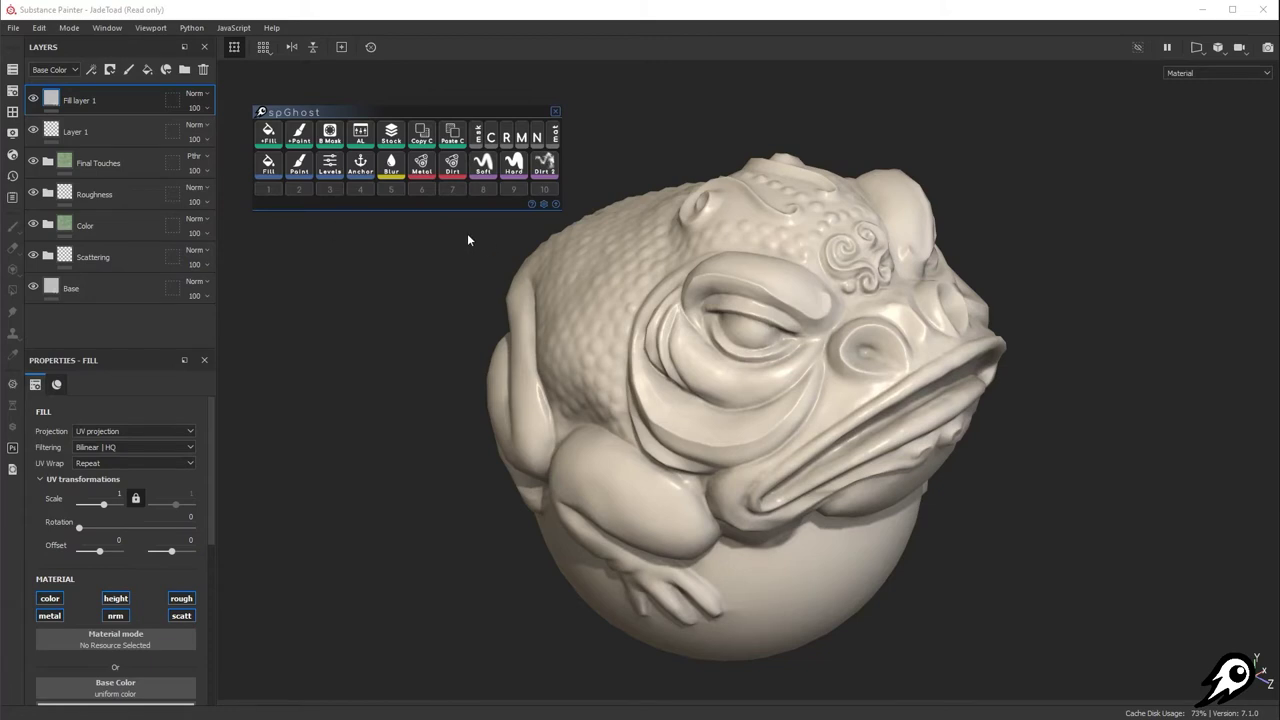
Expand the spGhost panel's Settings section using its gear icon
click(544, 204)
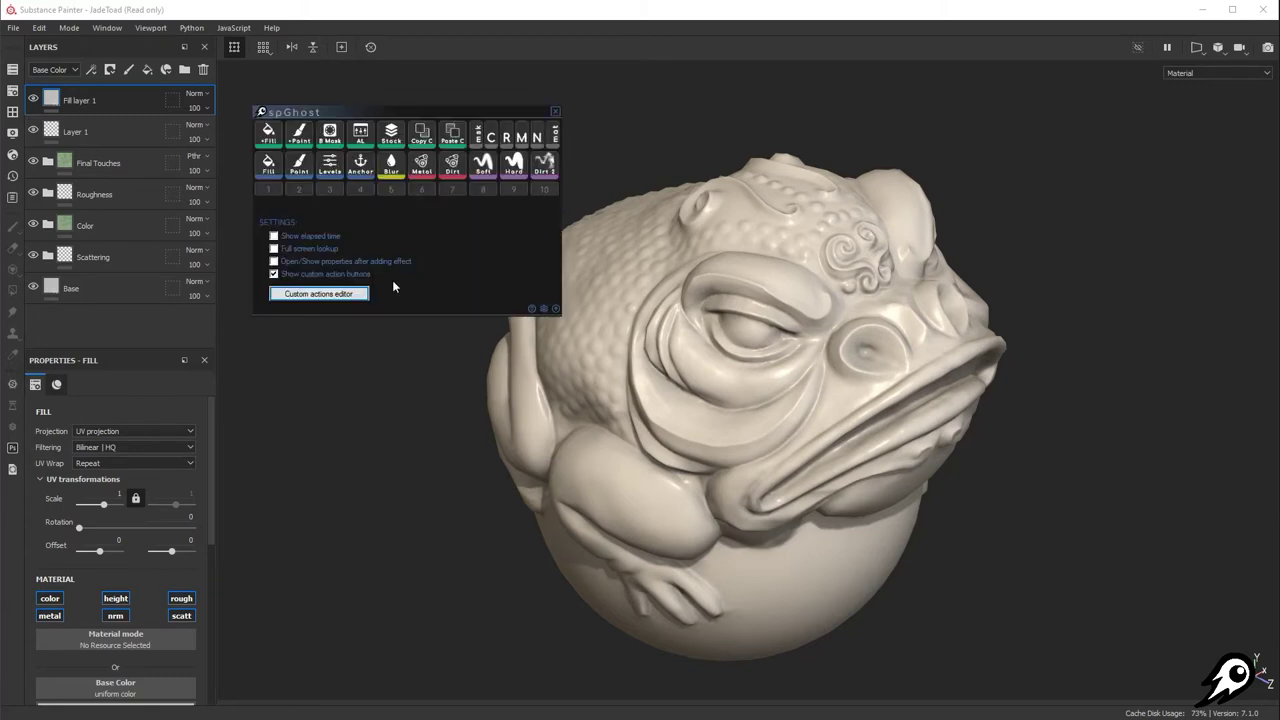
Open the spGhost Custom actions editor and move its window toward the screen centre
click(355, 293)
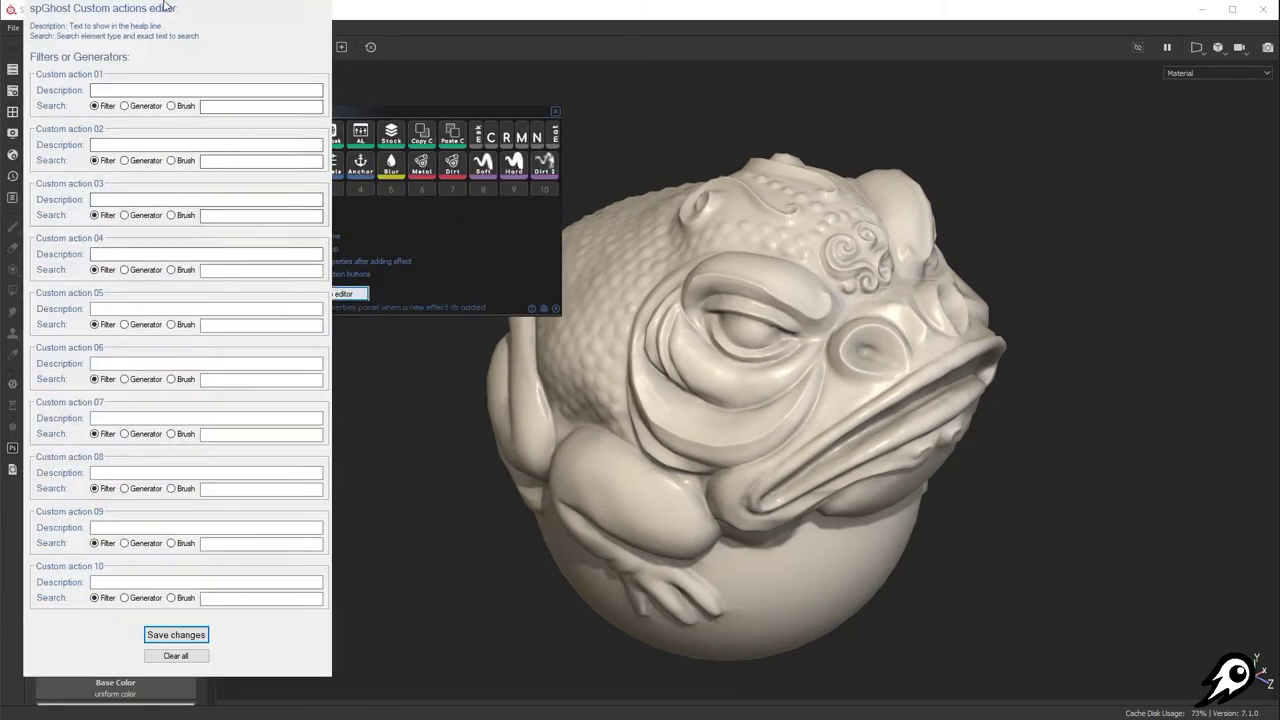
drag(163, 7, 488, 44)
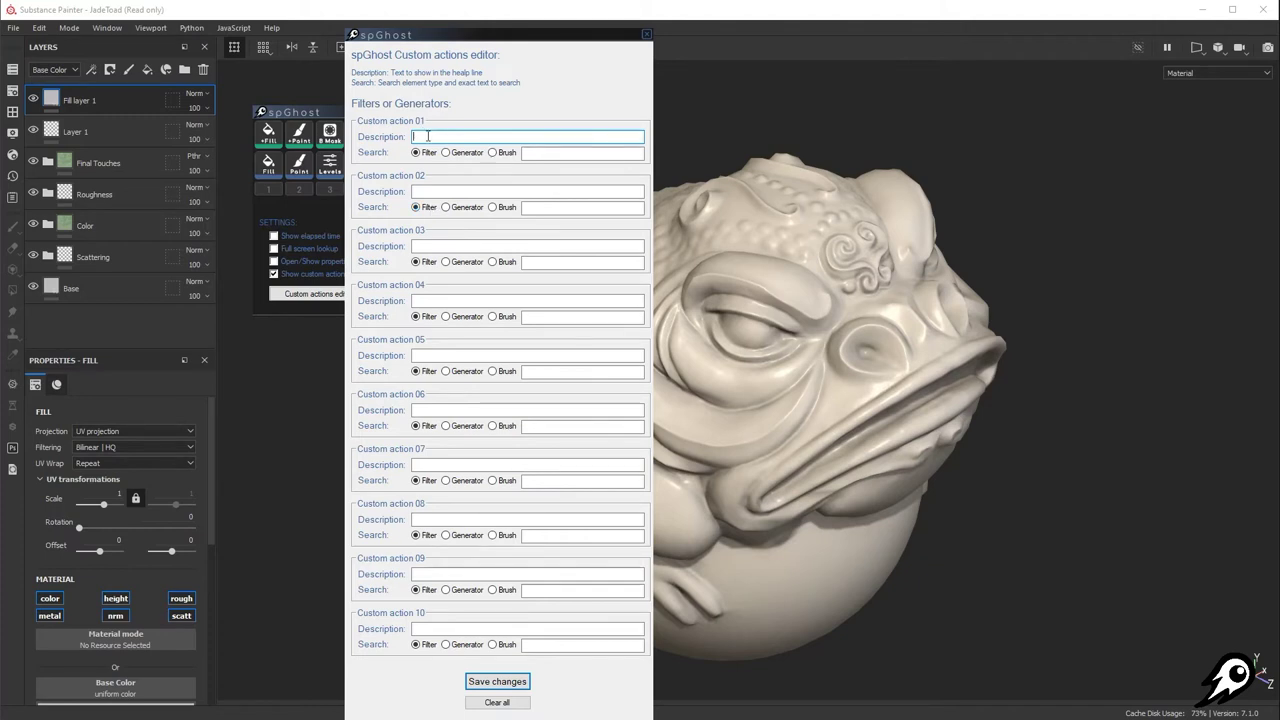
Describe Custom action 01 as 'Add sharpen filter' with Filter search text 'sharpen'
text(Add sharpen filter)
click(550, 153)
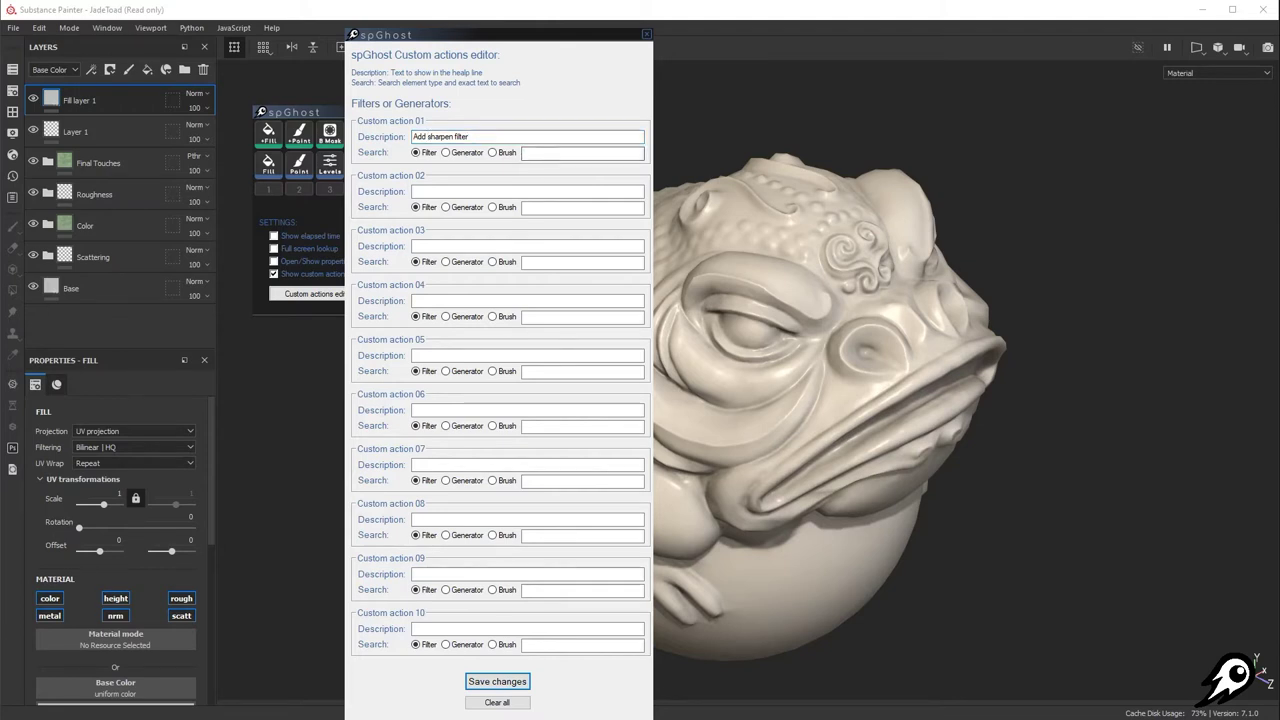
text(sharpen)
click(492, 191)
Make Custom action 02 'Add 3D linear gradient generator', a Generator searching 'linear', and save
text(Add )
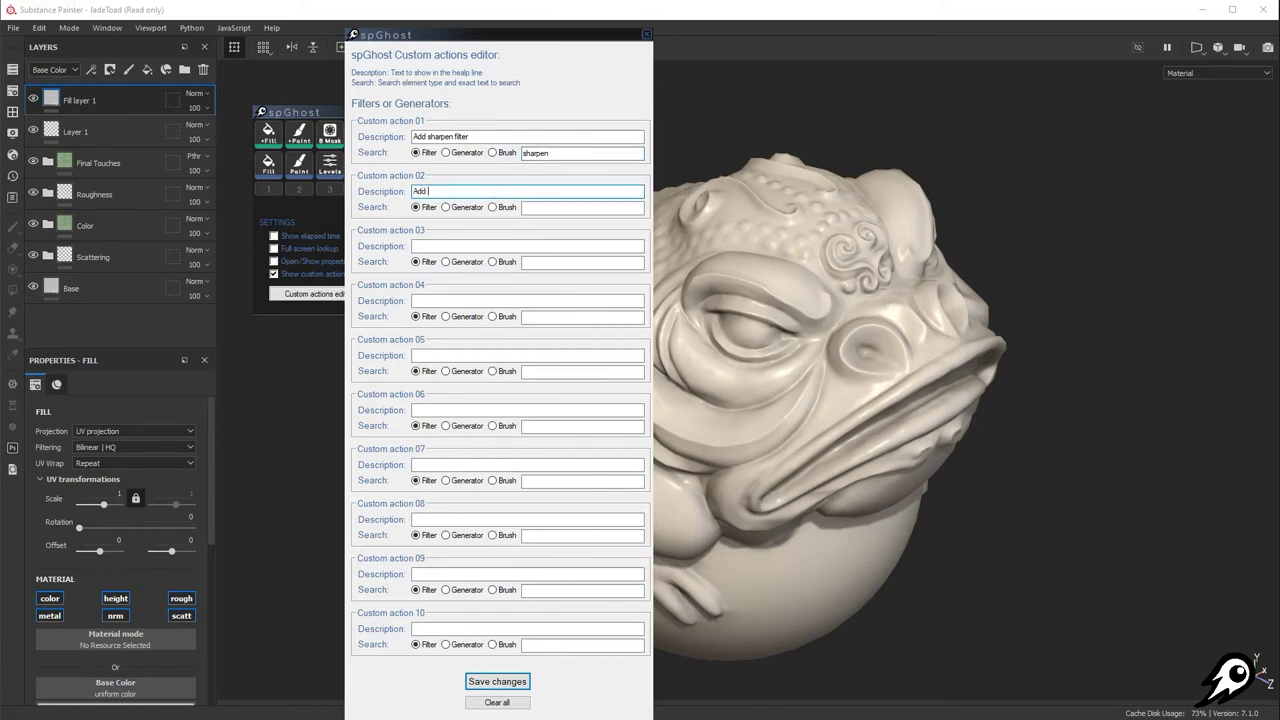
text(3D linear gradient generator)
click(555, 209)
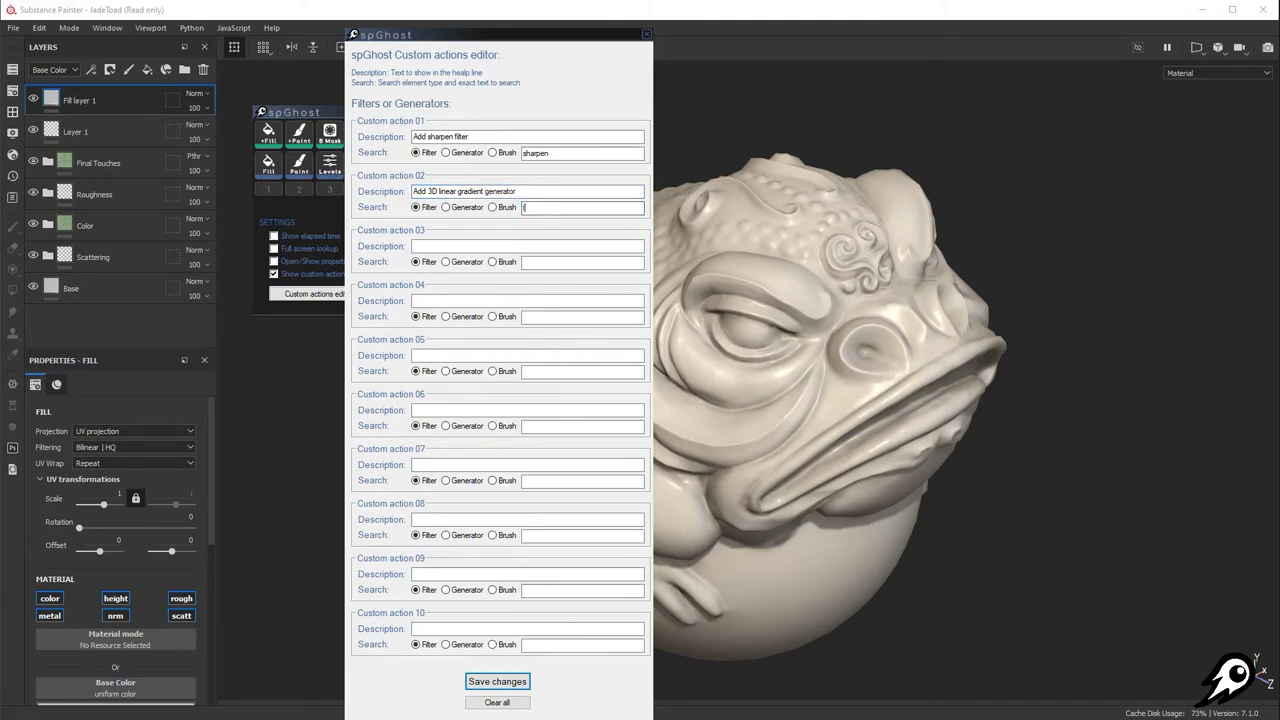
text(linear)
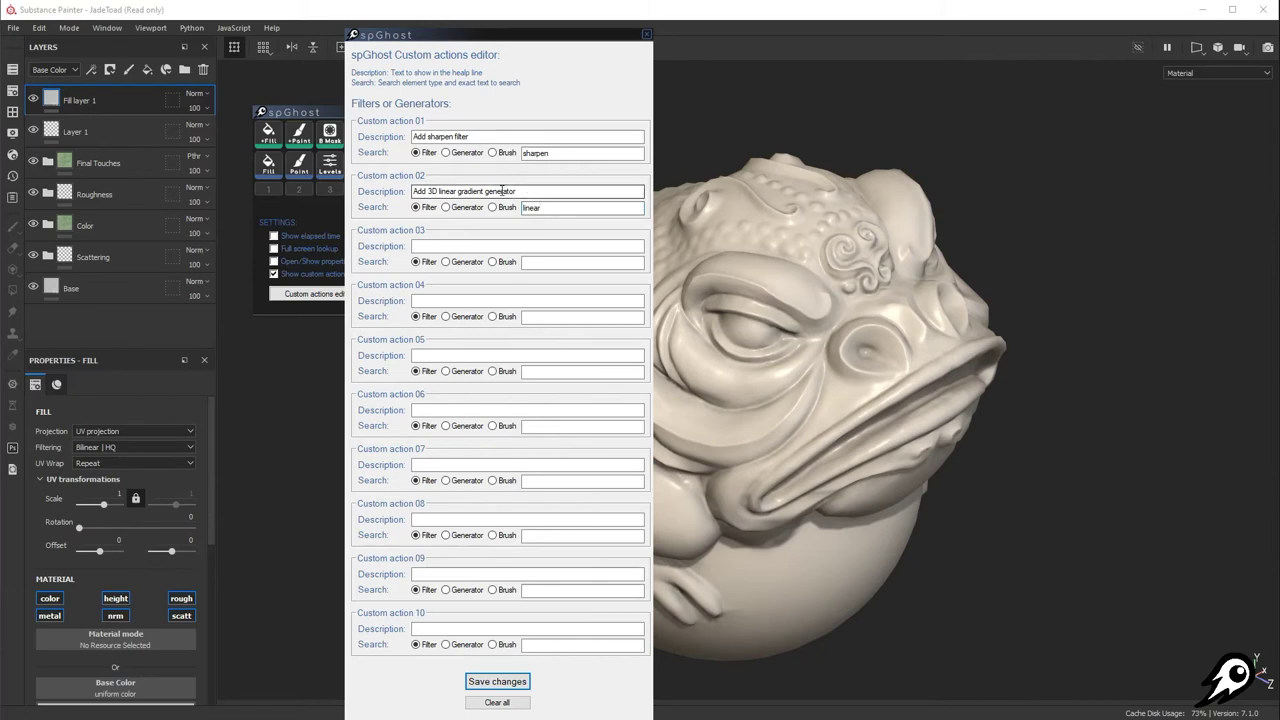
click(446, 208)
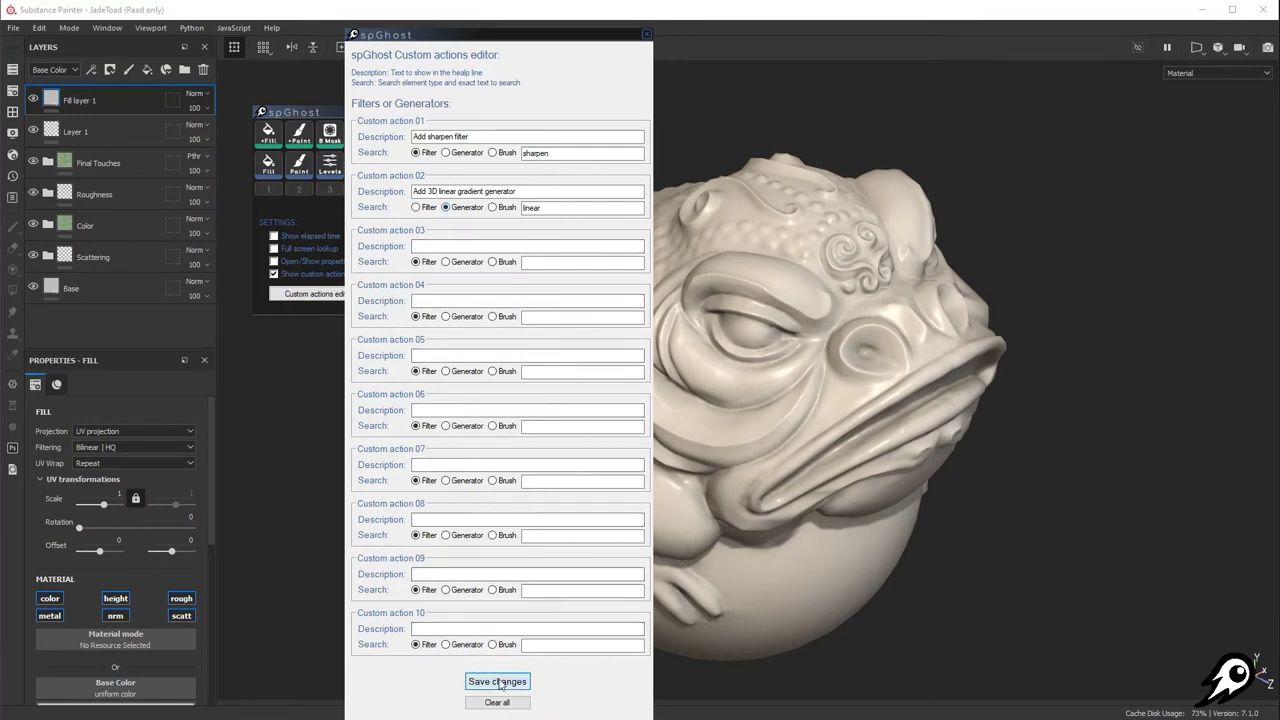
click(646, 34)
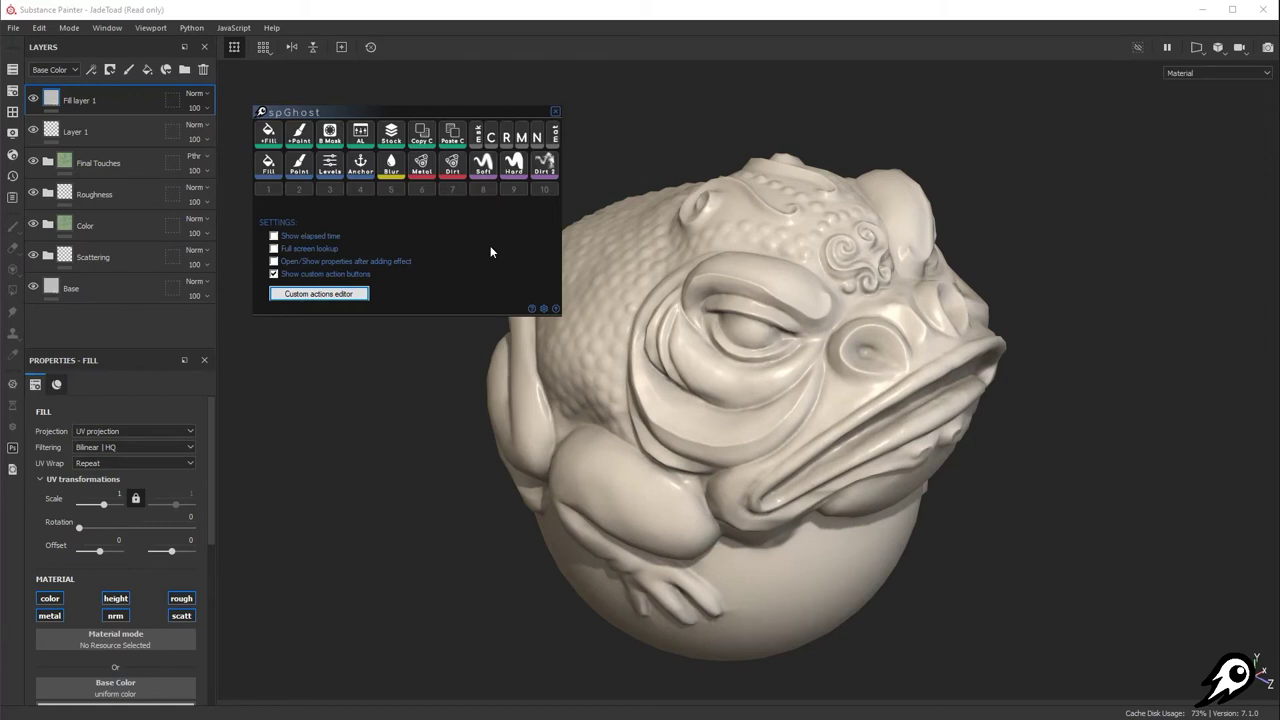
Reload spGhost with Alt+F11 to load the two new custom actions
key(alt+F11)
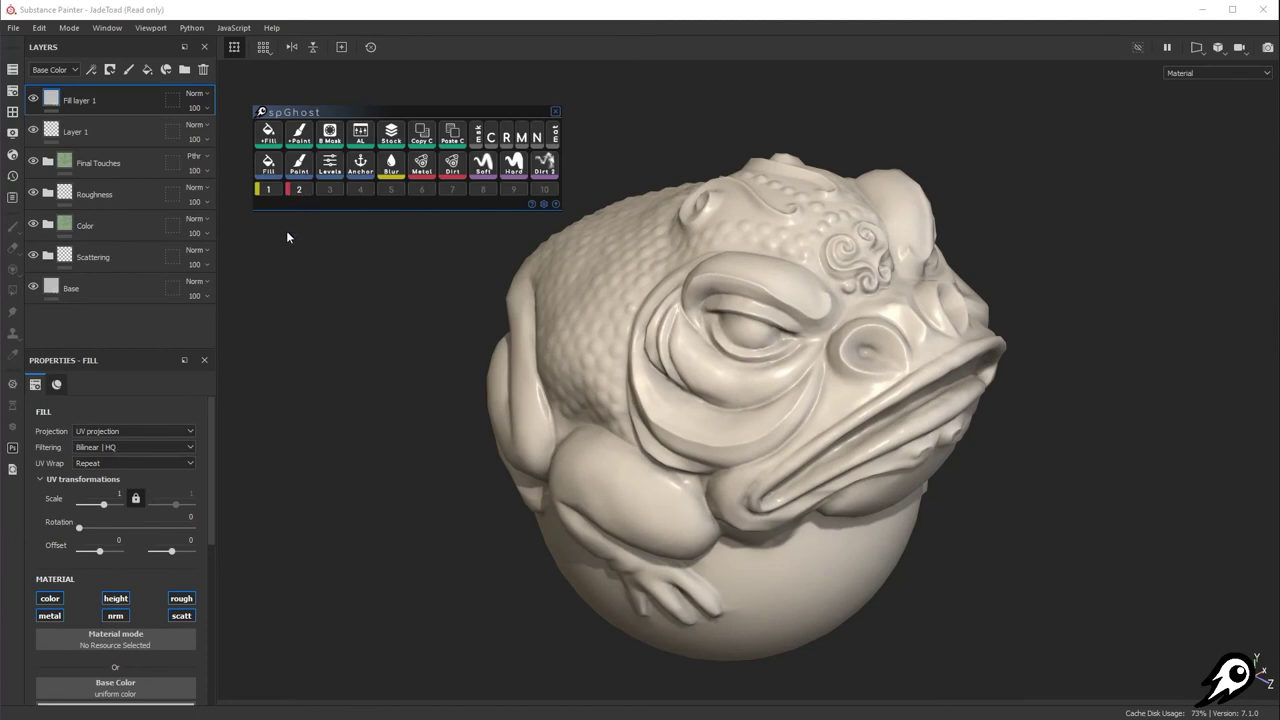
Add Sharpen and 3D Linear Gradient to Fill layer 1 via slots 1-2, then Alt+1 and Alt+2
click(269, 190)
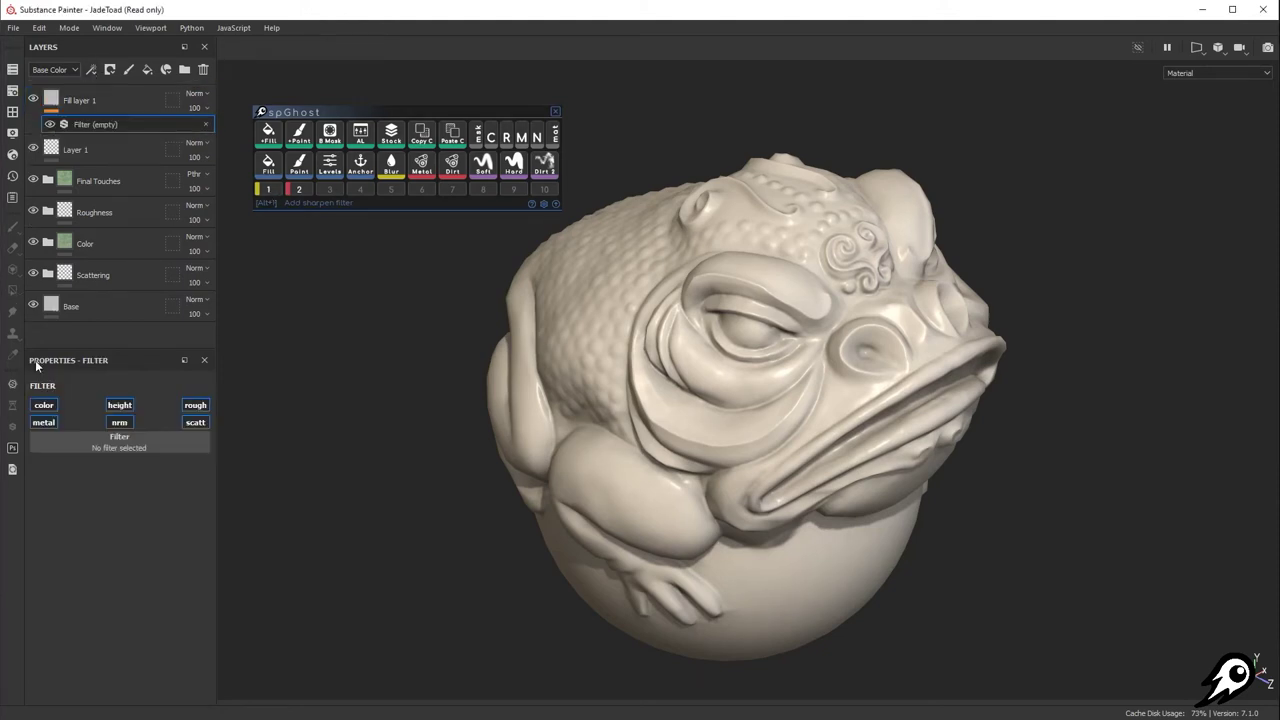
click(302, 188)
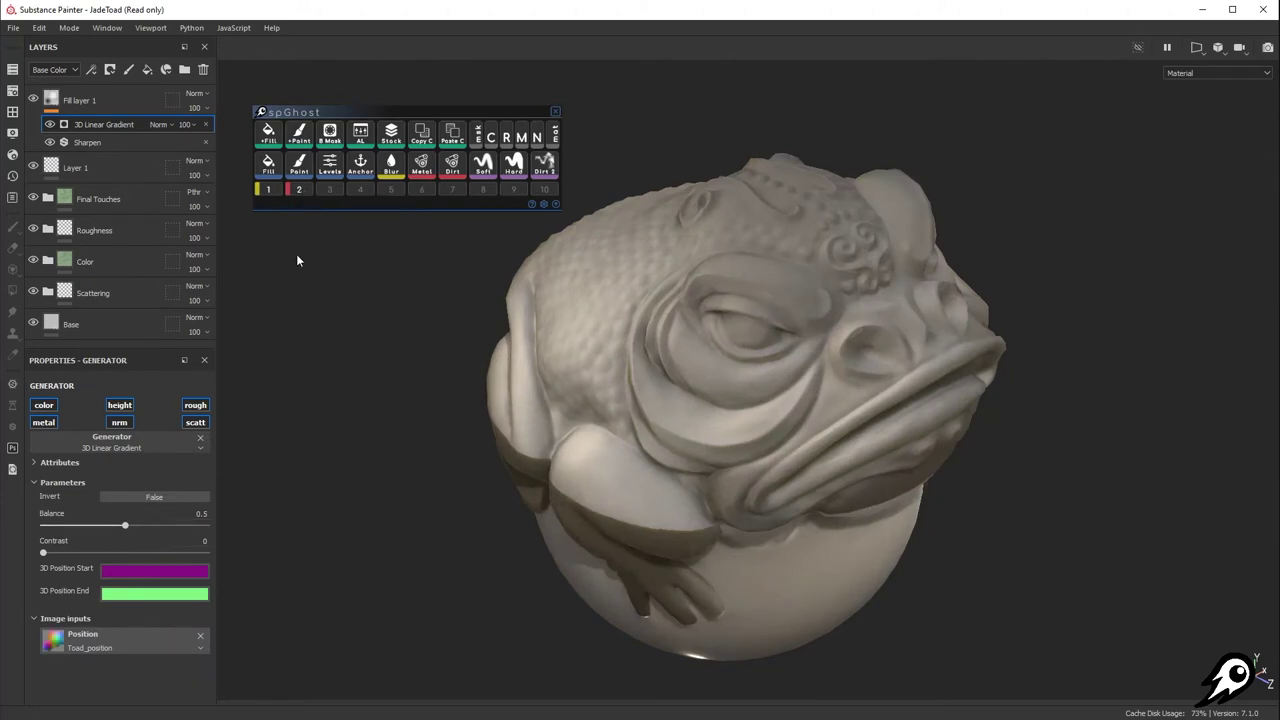
key(alt+1)
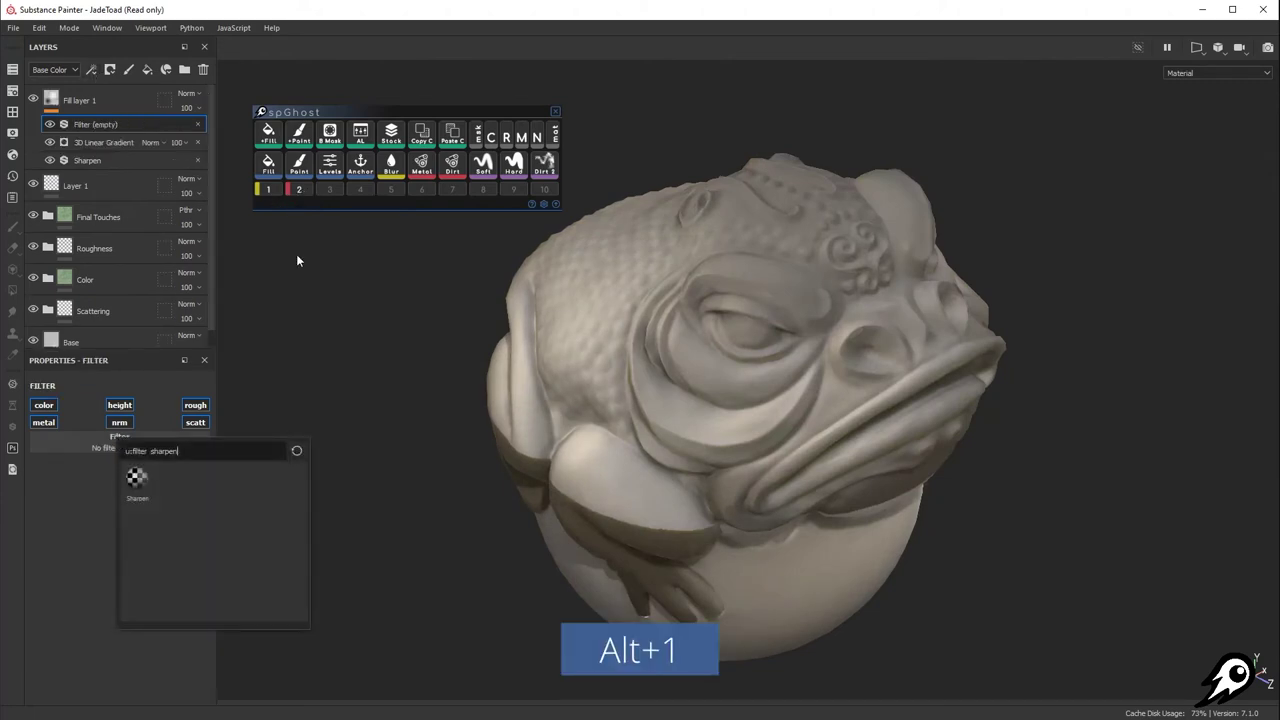
key(alt+2)
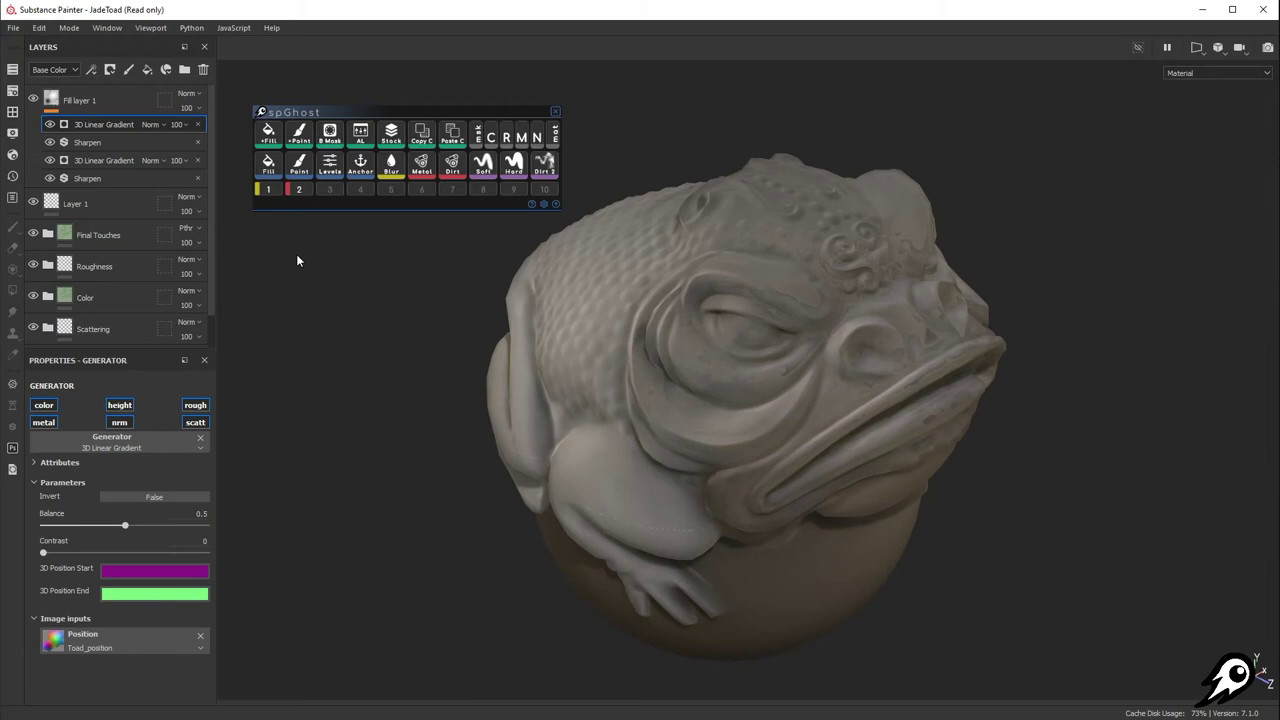
click(545, 205)
Reopen the Custom actions editor, open the Shelf, and arrange the editor and spGhost windows apart
click(318, 294)
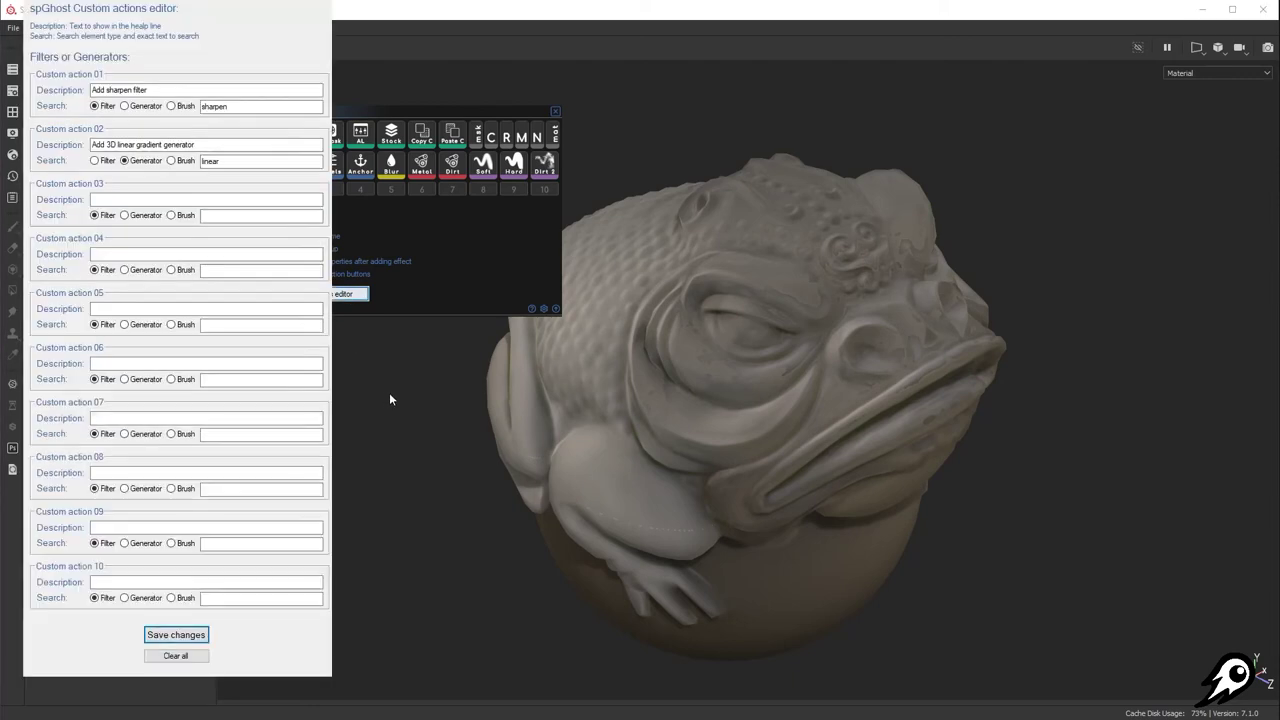
drag(168, 5, 482, 18)
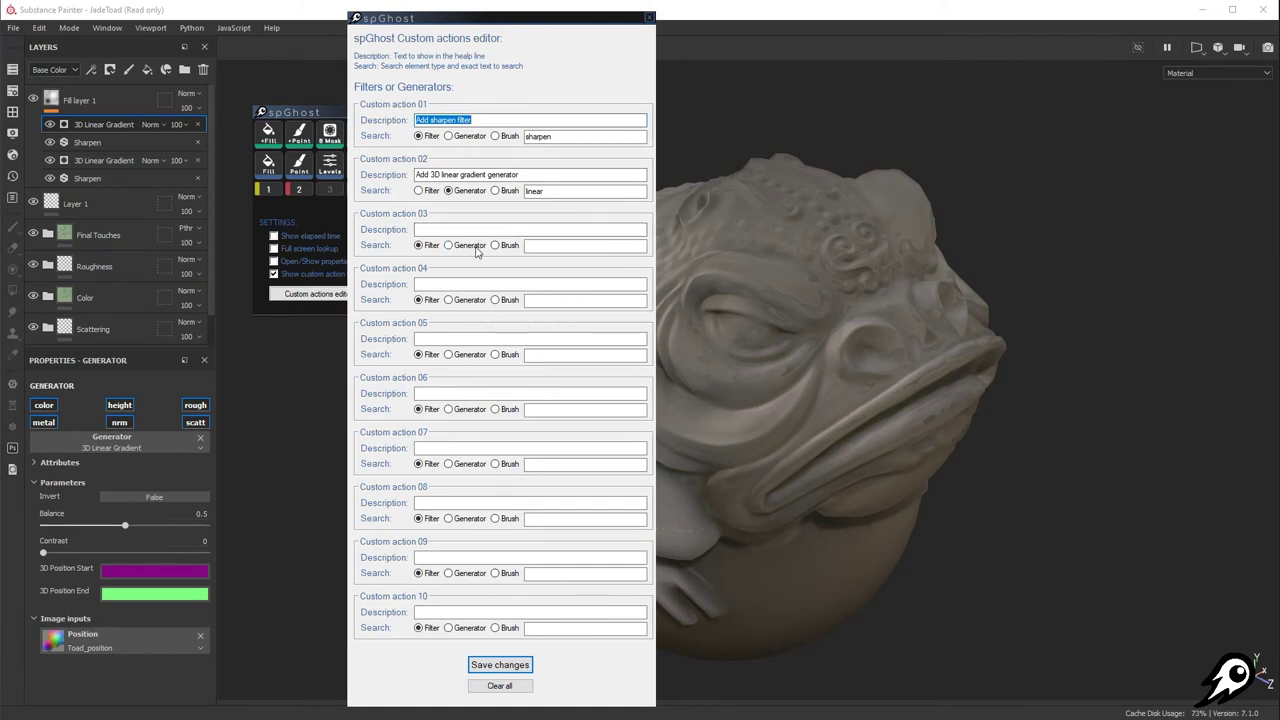
click(12, 111)
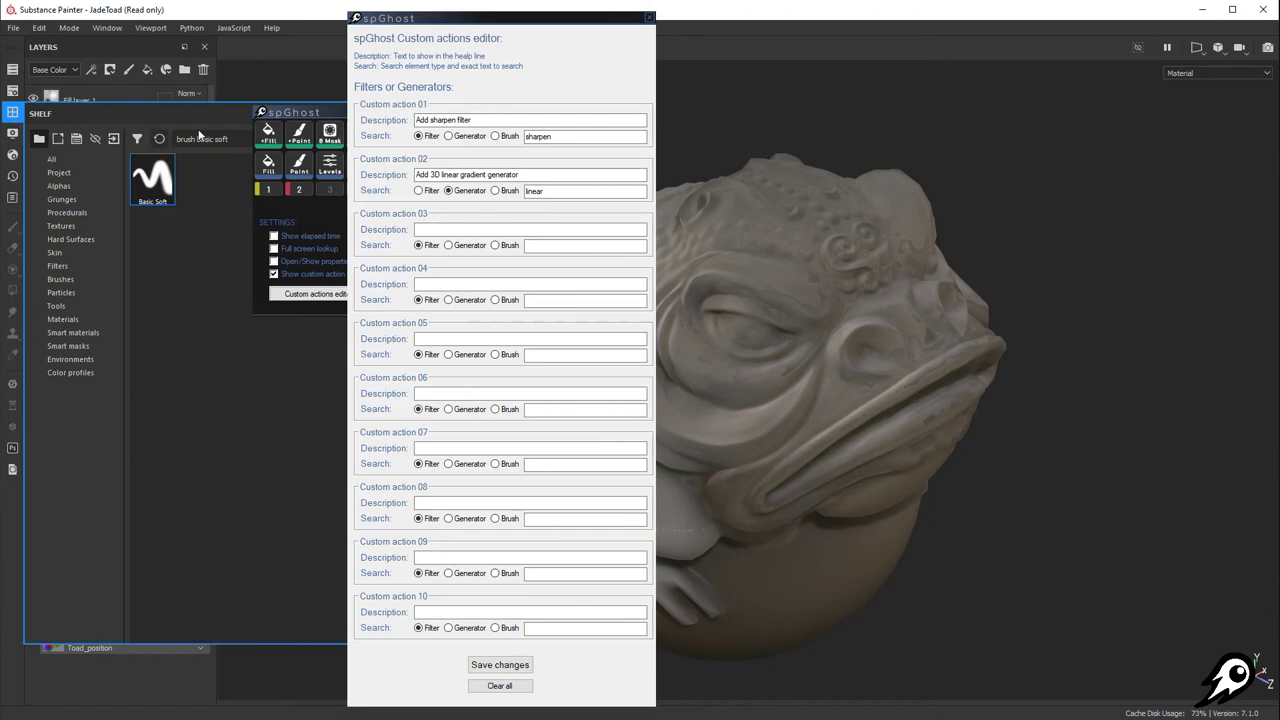
drag(560, 24, 930, 29)
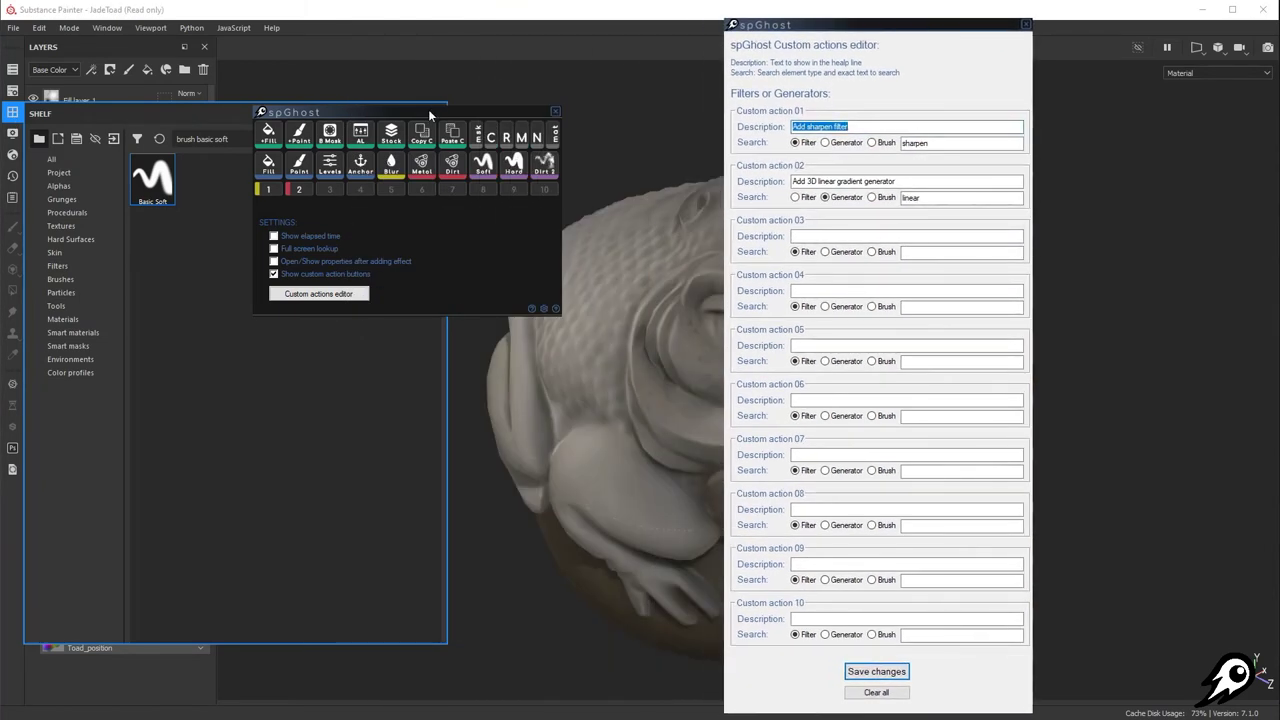
drag(428, 115, 634, 160)
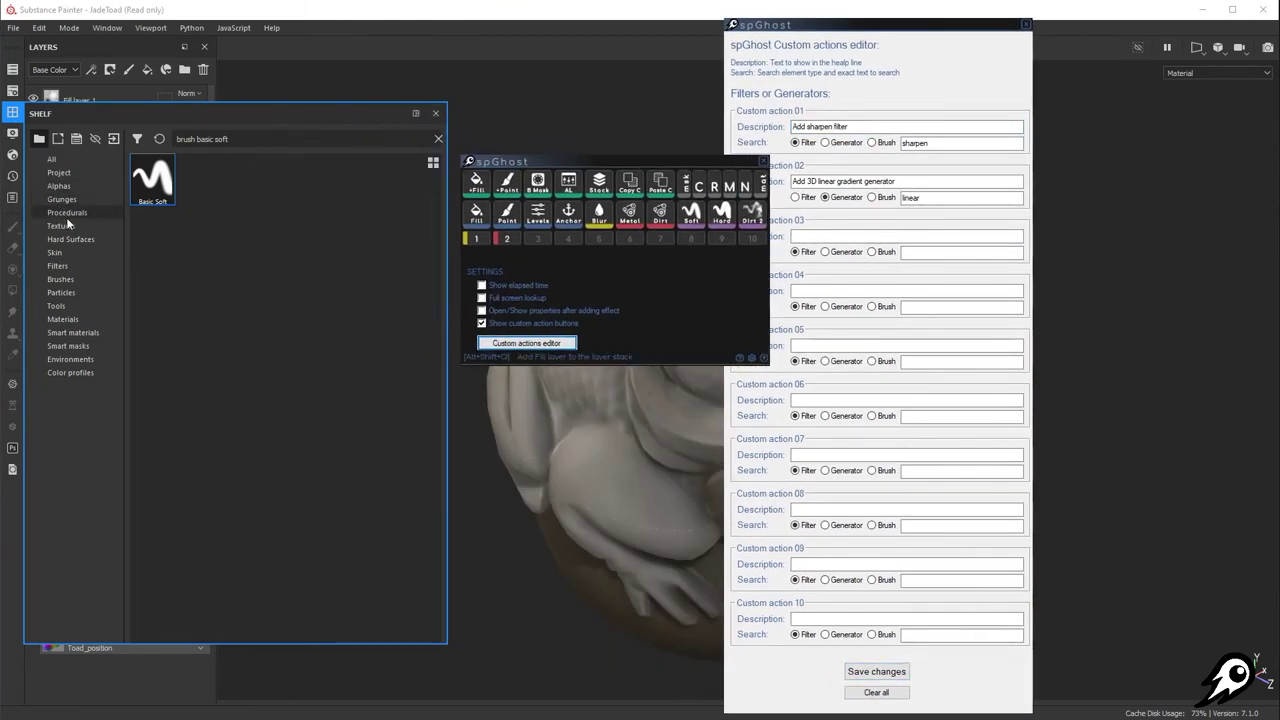
Filter the Shelf to Brushes, search 'concrete light', and select the search text to copy
click(68, 279)
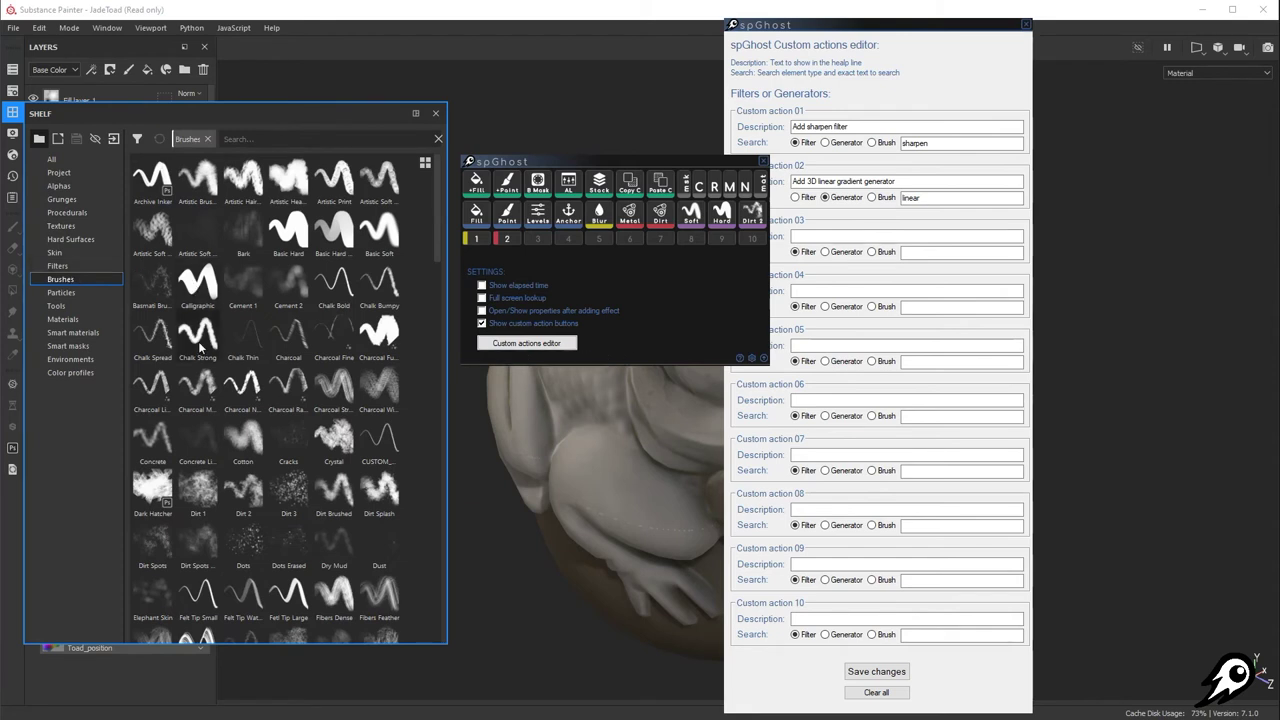
mouse_move(200, 443)
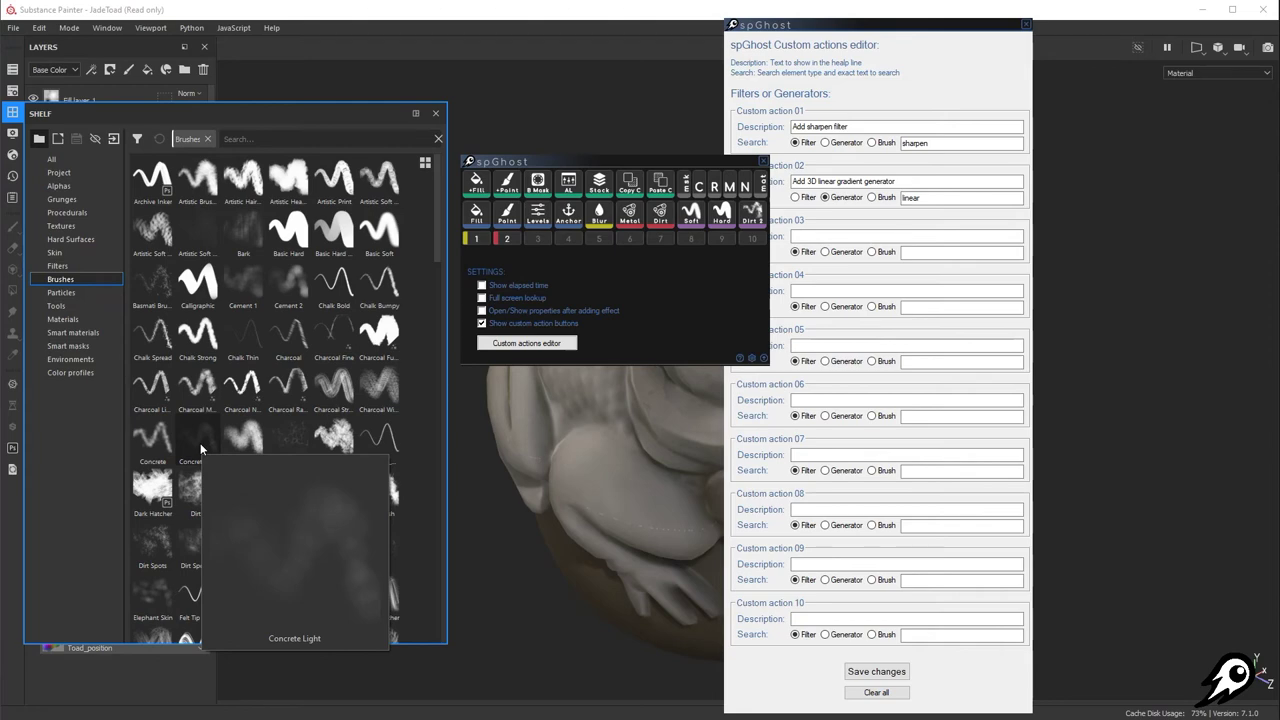
click(244, 134)
text(con)
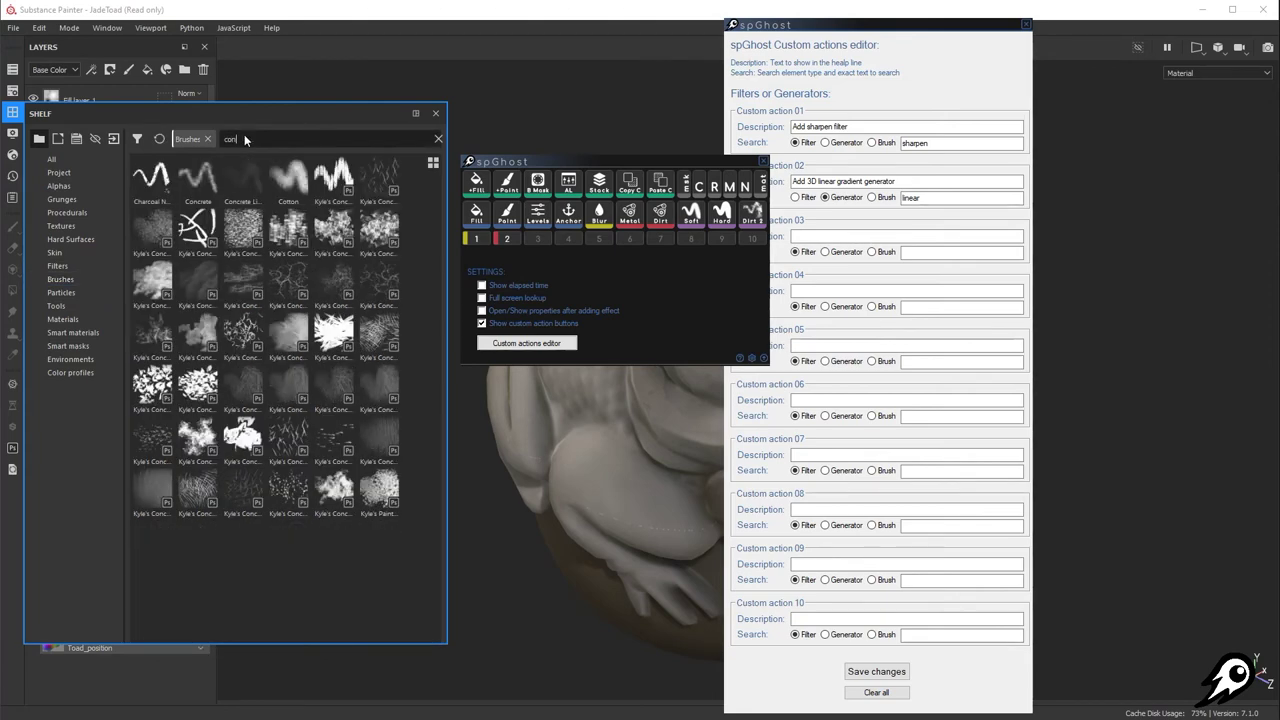
text(crete light)
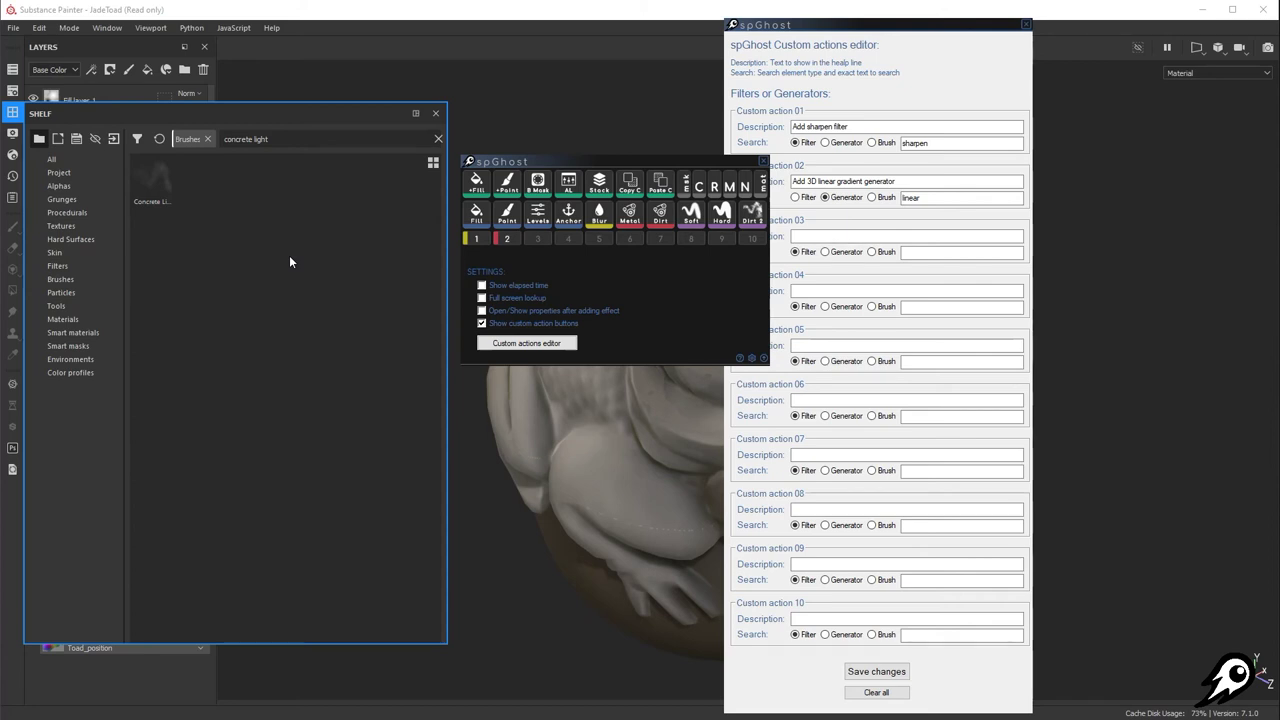
drag(300, 139, 223, 139)
key(ctrl+c)
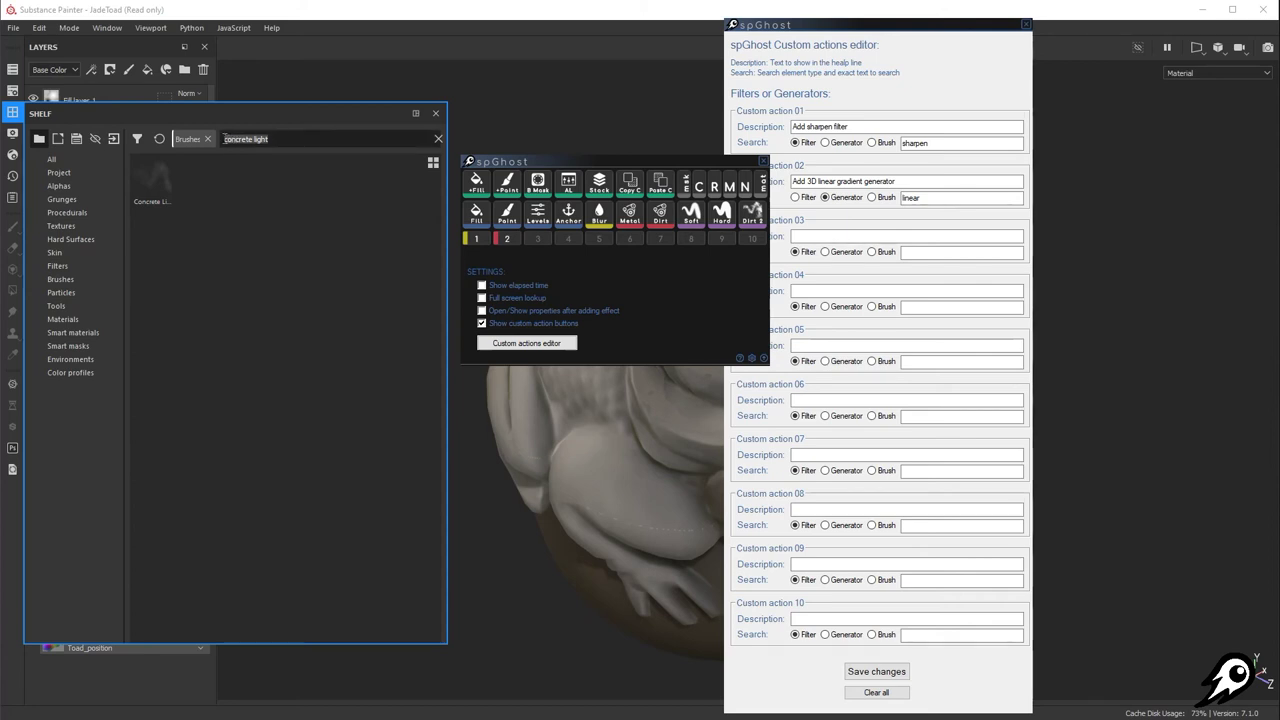
click(254, 198)
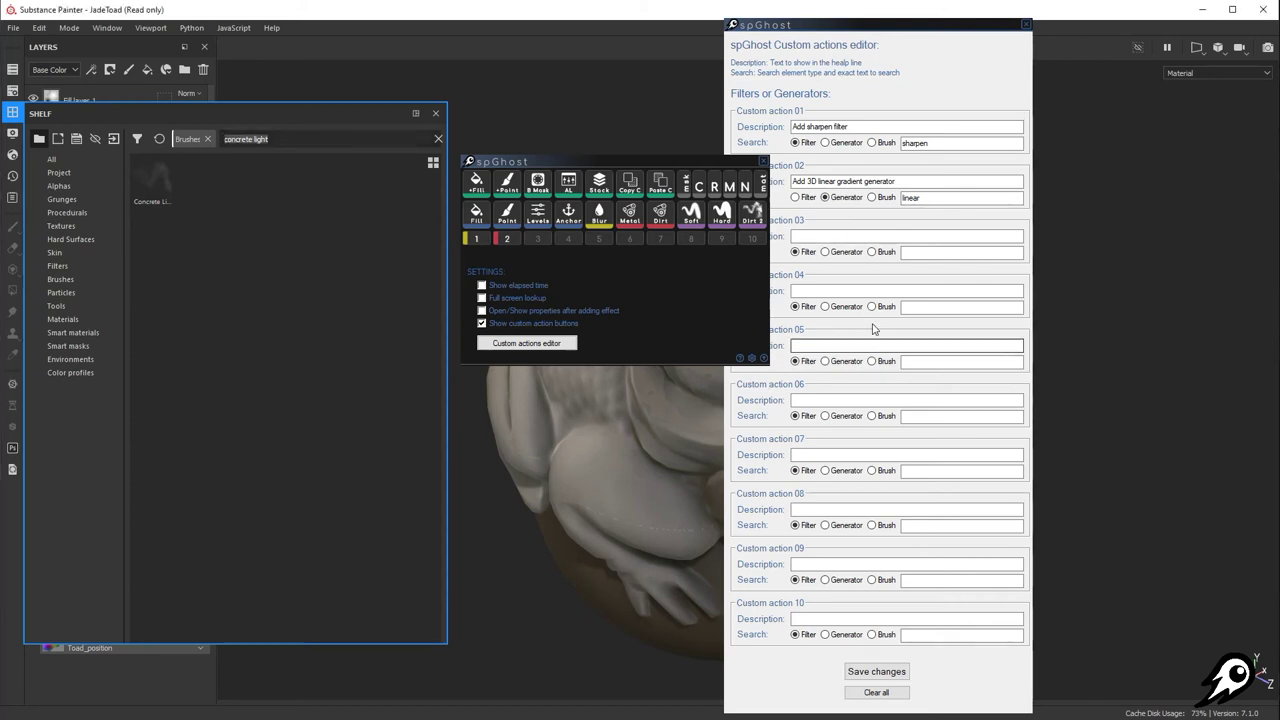
Set Custom action 03 to 'Select Concrete light brush' searching 'concrete light', then save changes
click(912, 252)
key(ctrl+v)
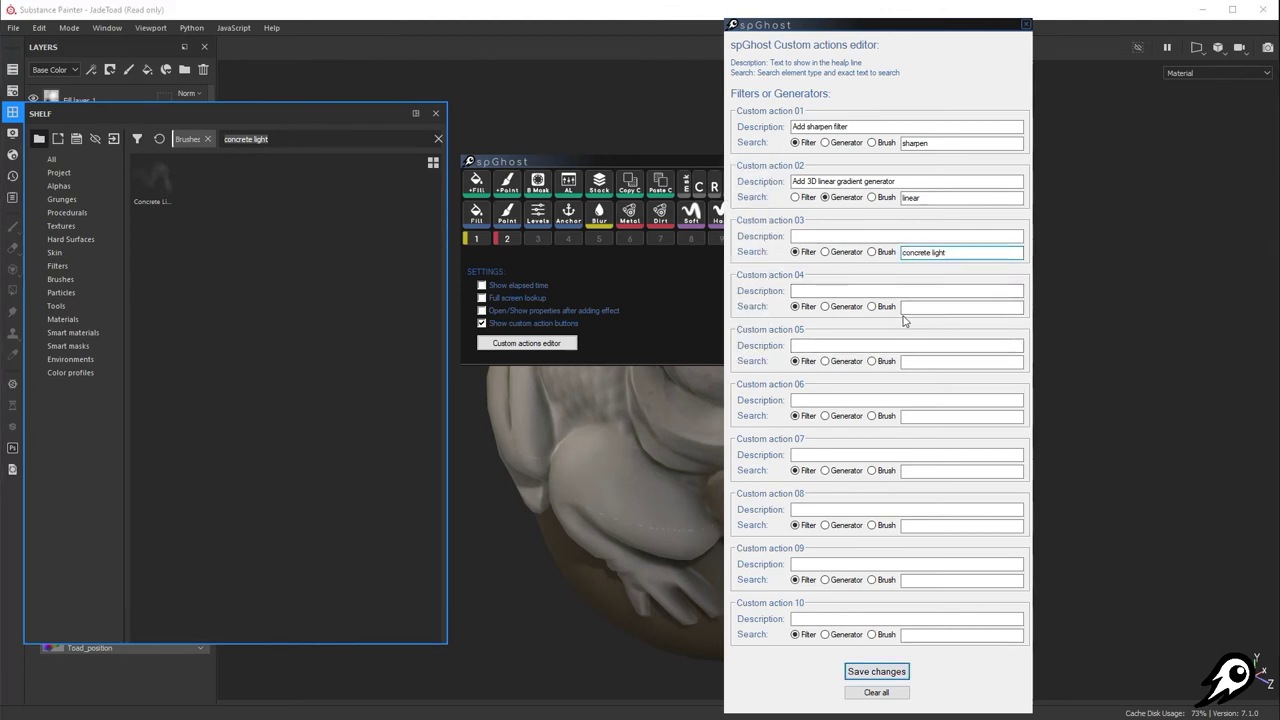
click(864, 234)
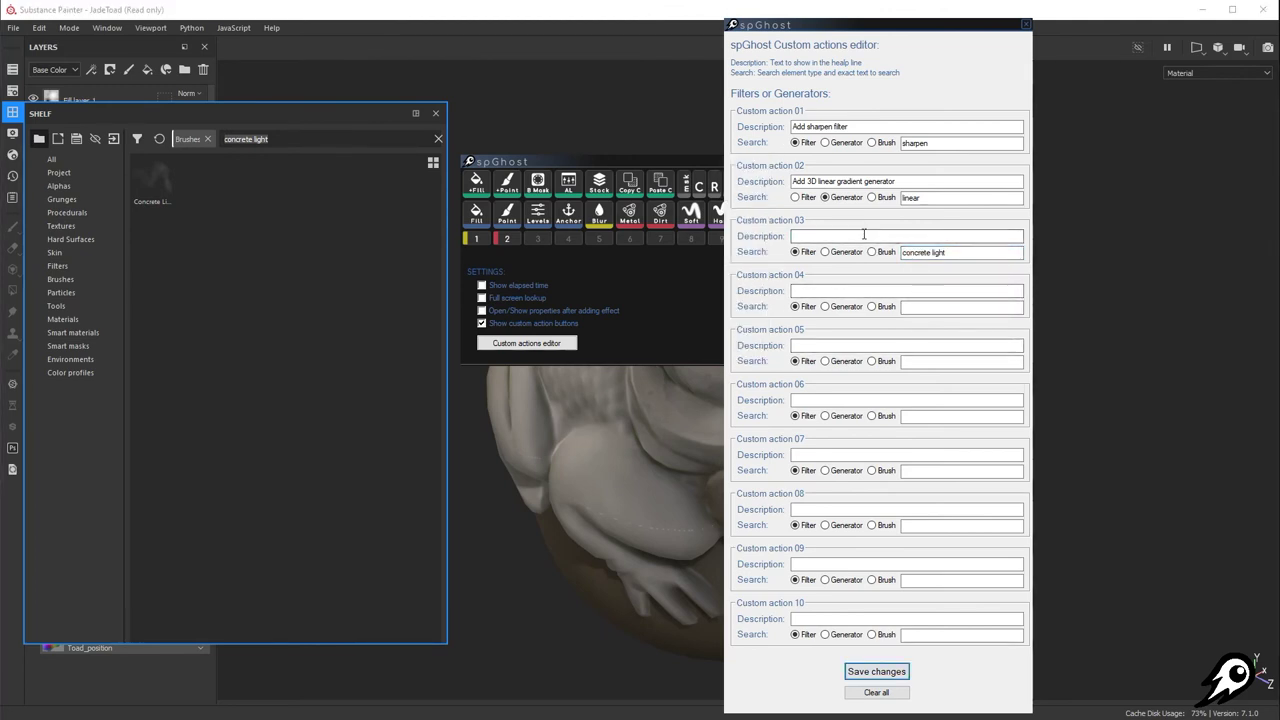
text(Select Concrete light brush)
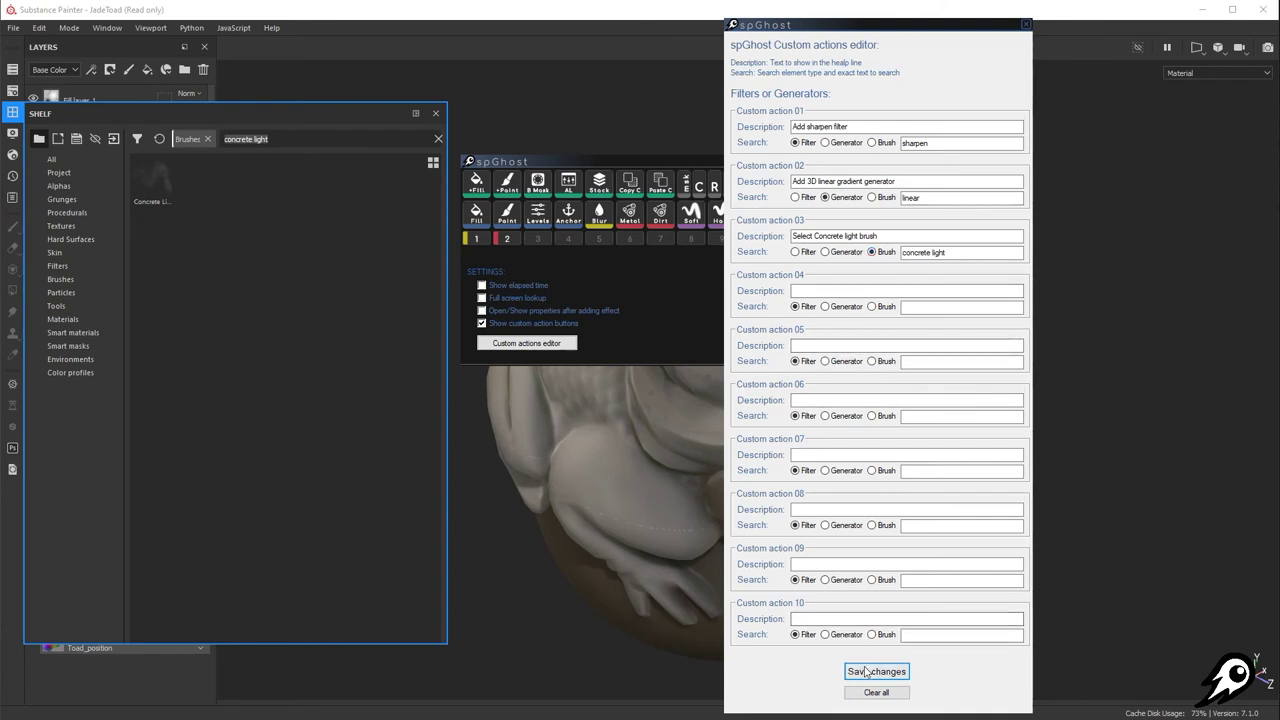
click(1025, 24)
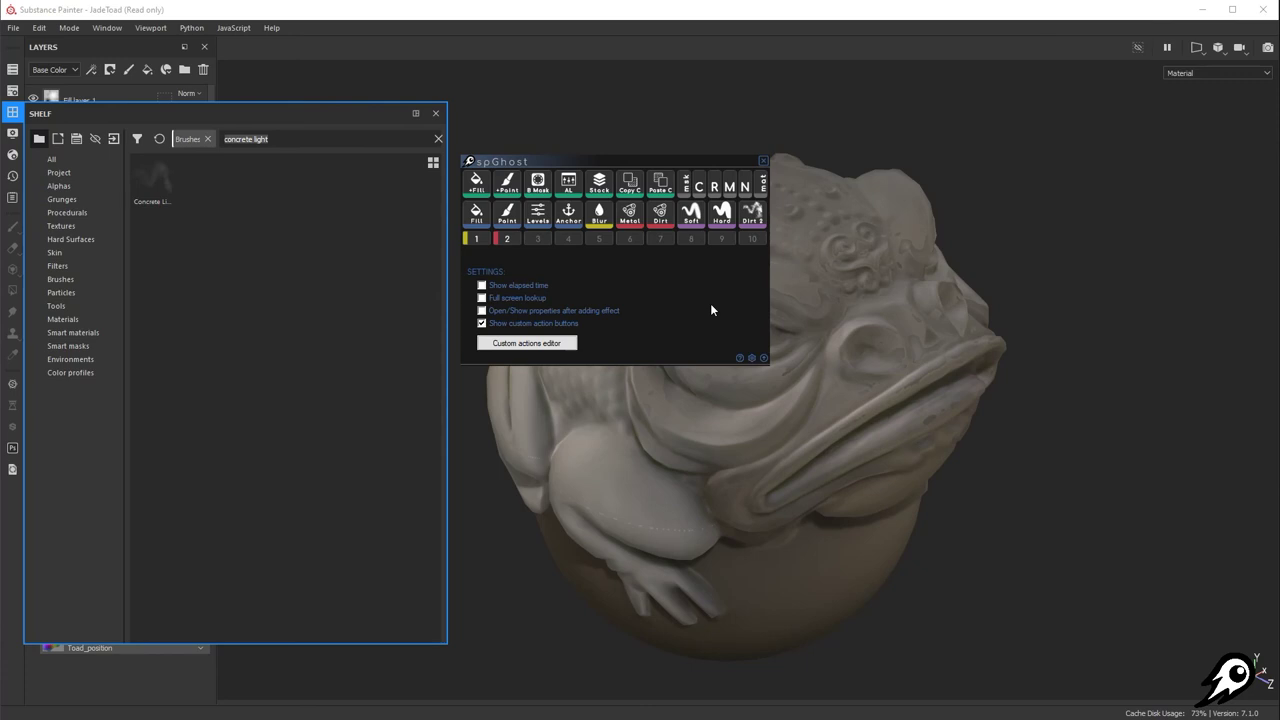
Reload spGhost with Alt+F11 so a third custom action slot appears
key(alt+F11)
key(alt+F11)
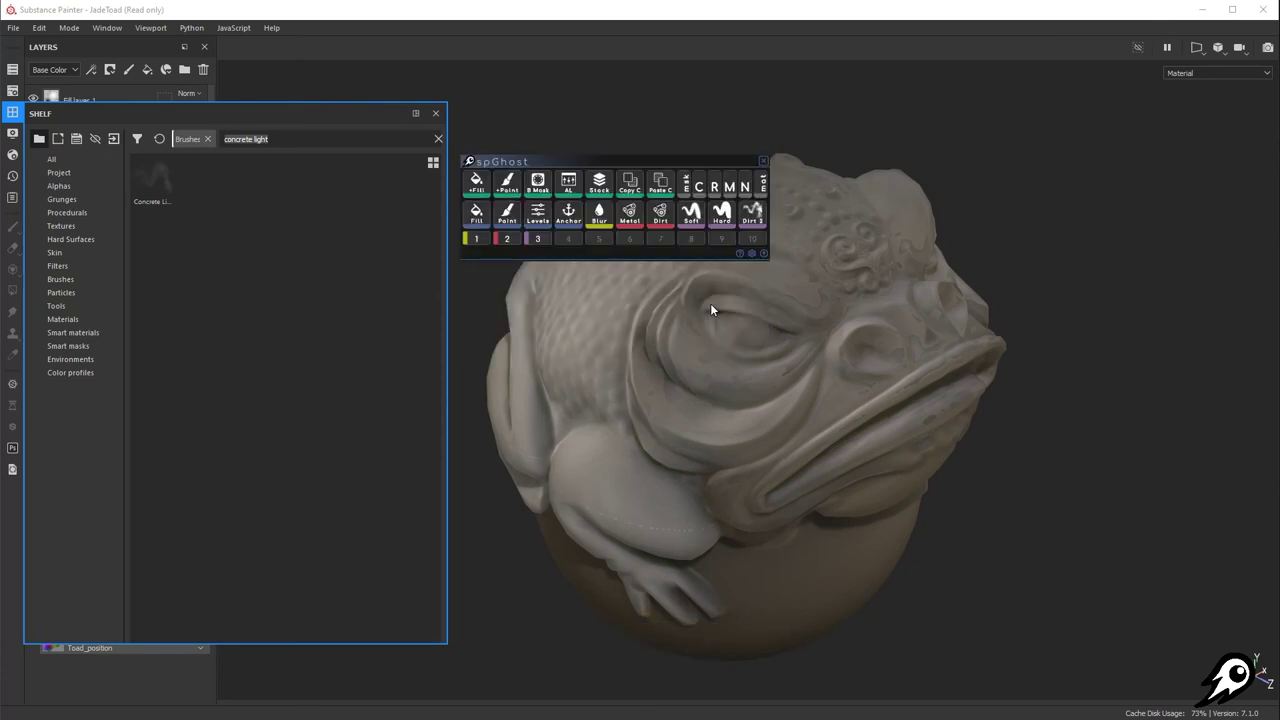